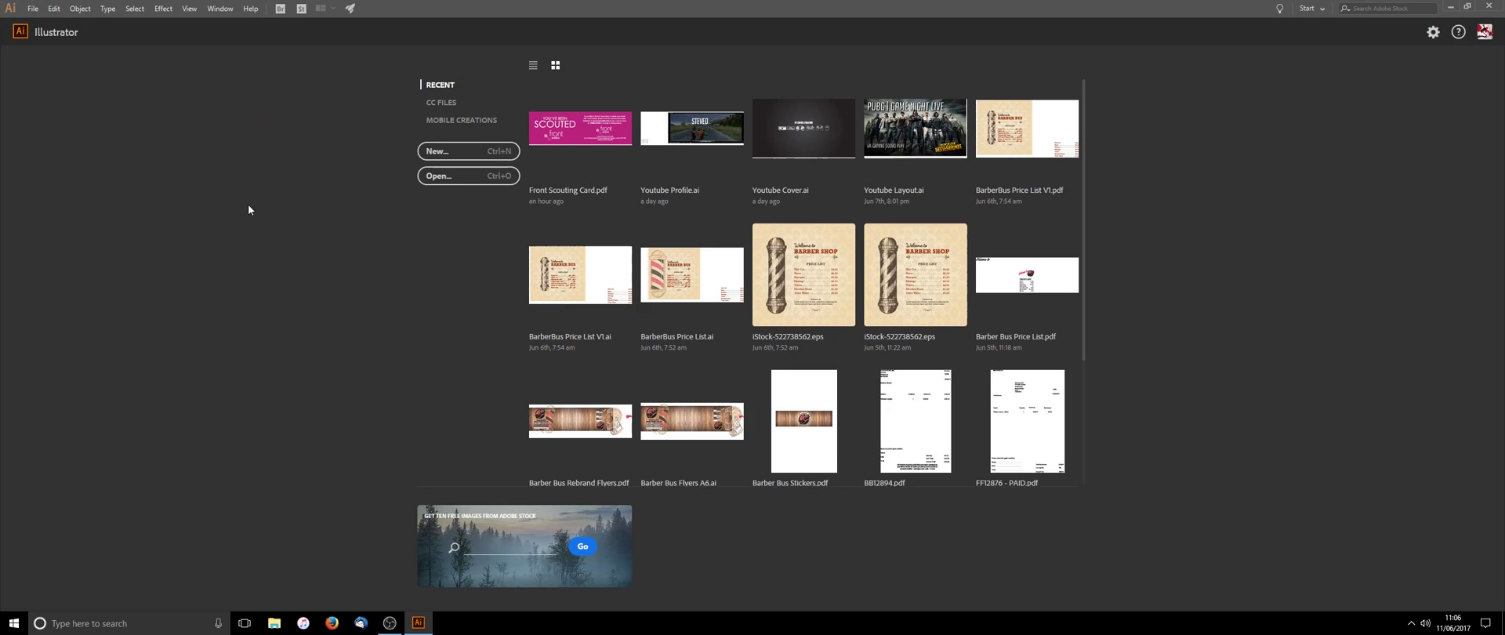
# - Create an 85 × 55 mm Print document with a linked 5 mm bleed on all sides
pyautogui.click(451, 151)
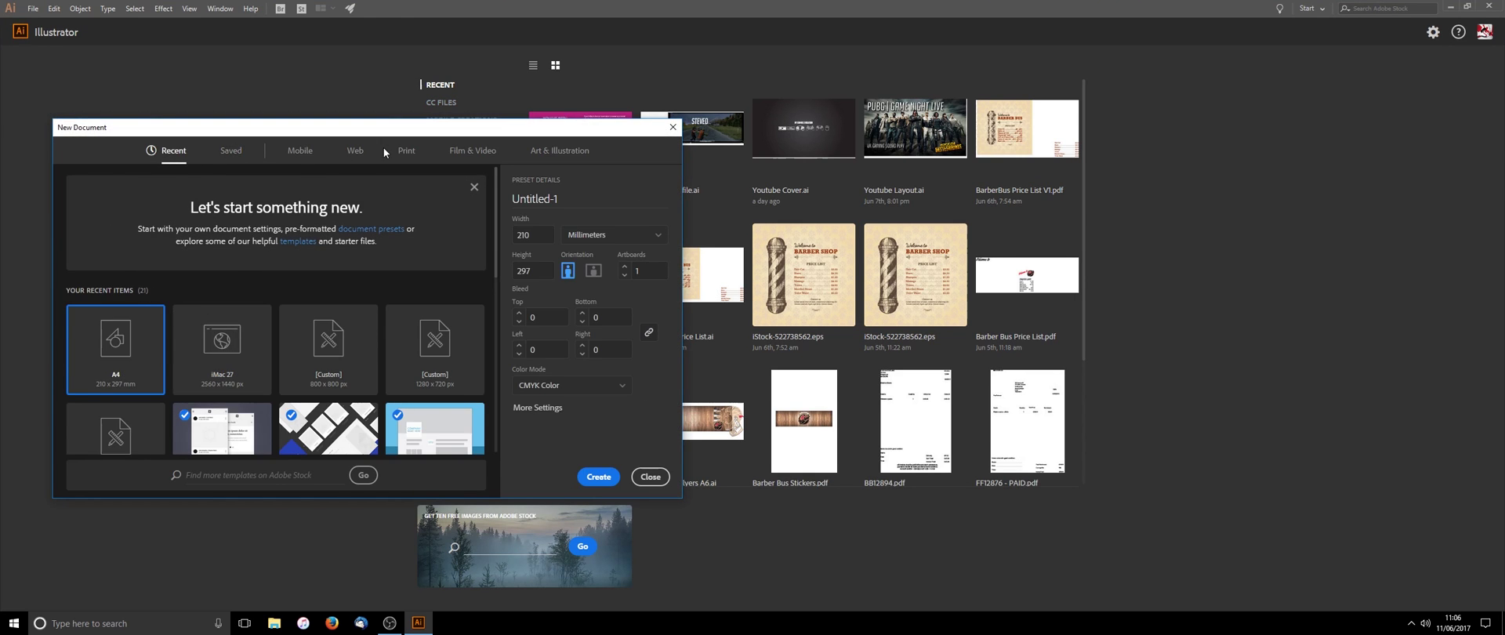
pyautogui.click(413, 155)
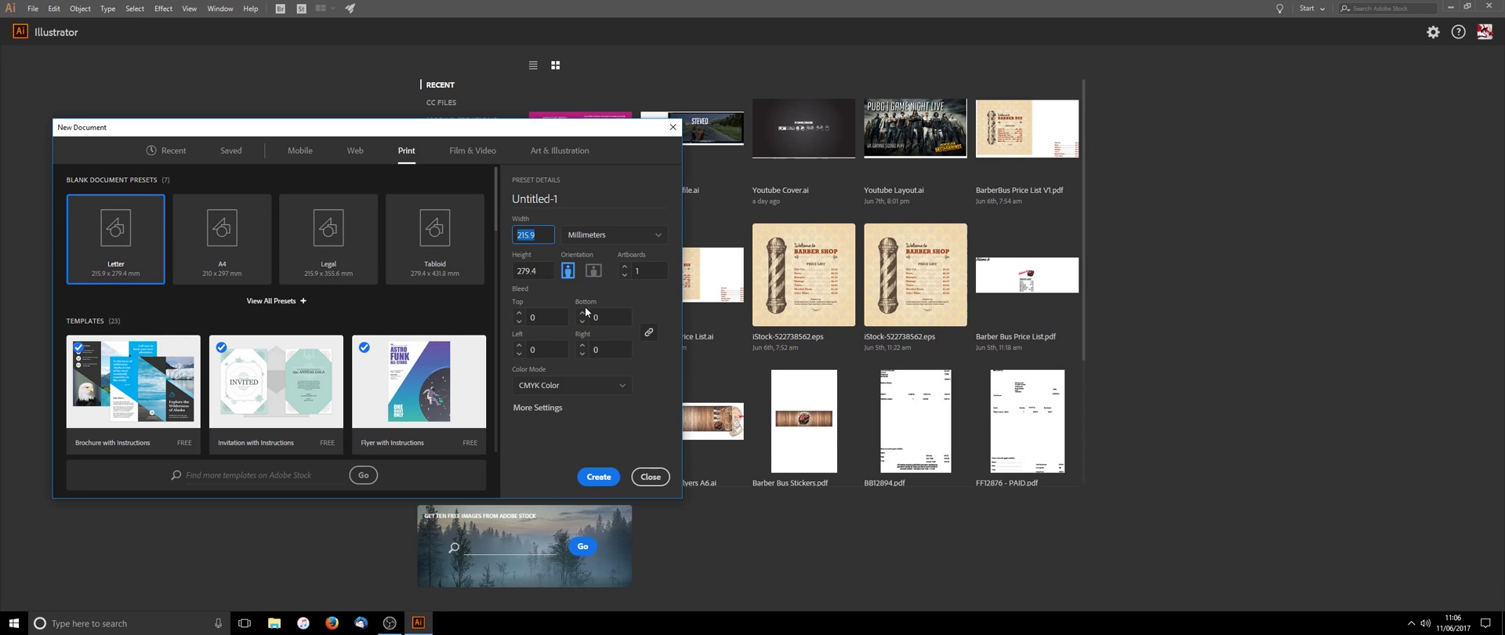
pyautogui.write('85')
pyautogui.press('Tab')
pyautogui.write('55')
pyautogui.press('Tab')
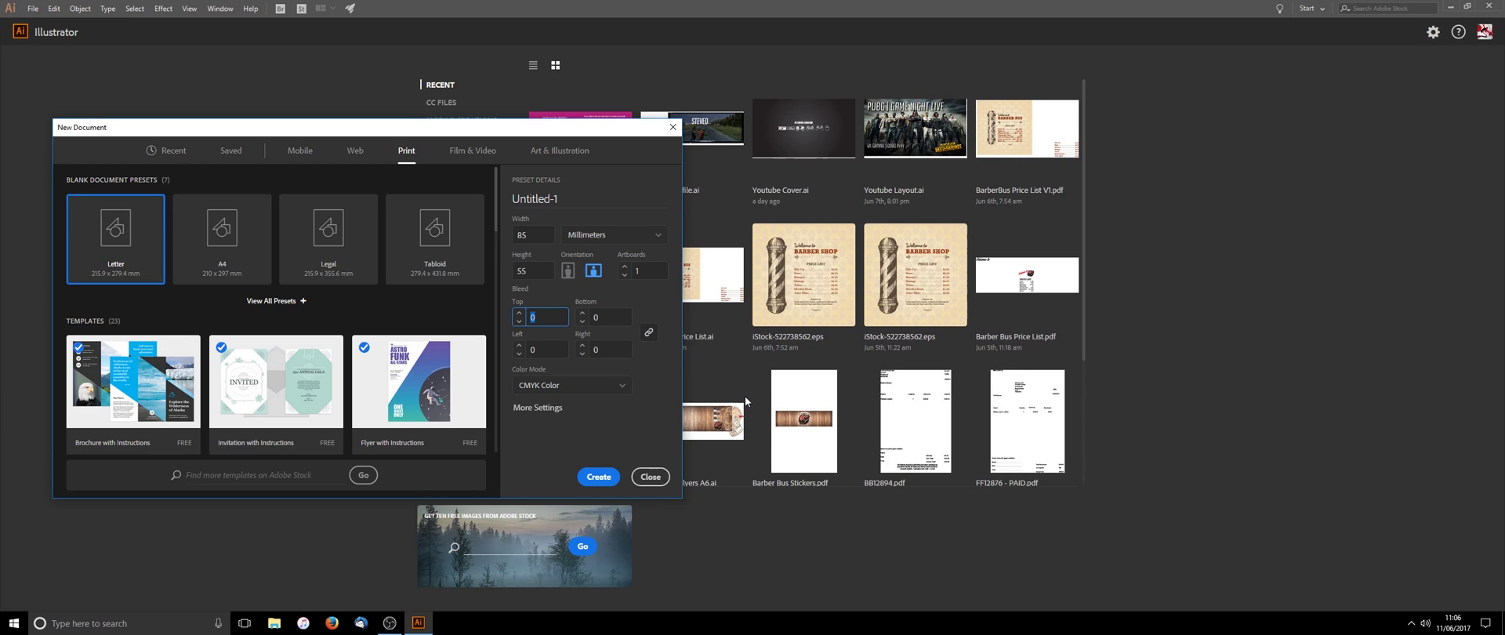
pyautogui.write('5')
pyautogui.click(632, 350)
pyautogui.click(538, 407)
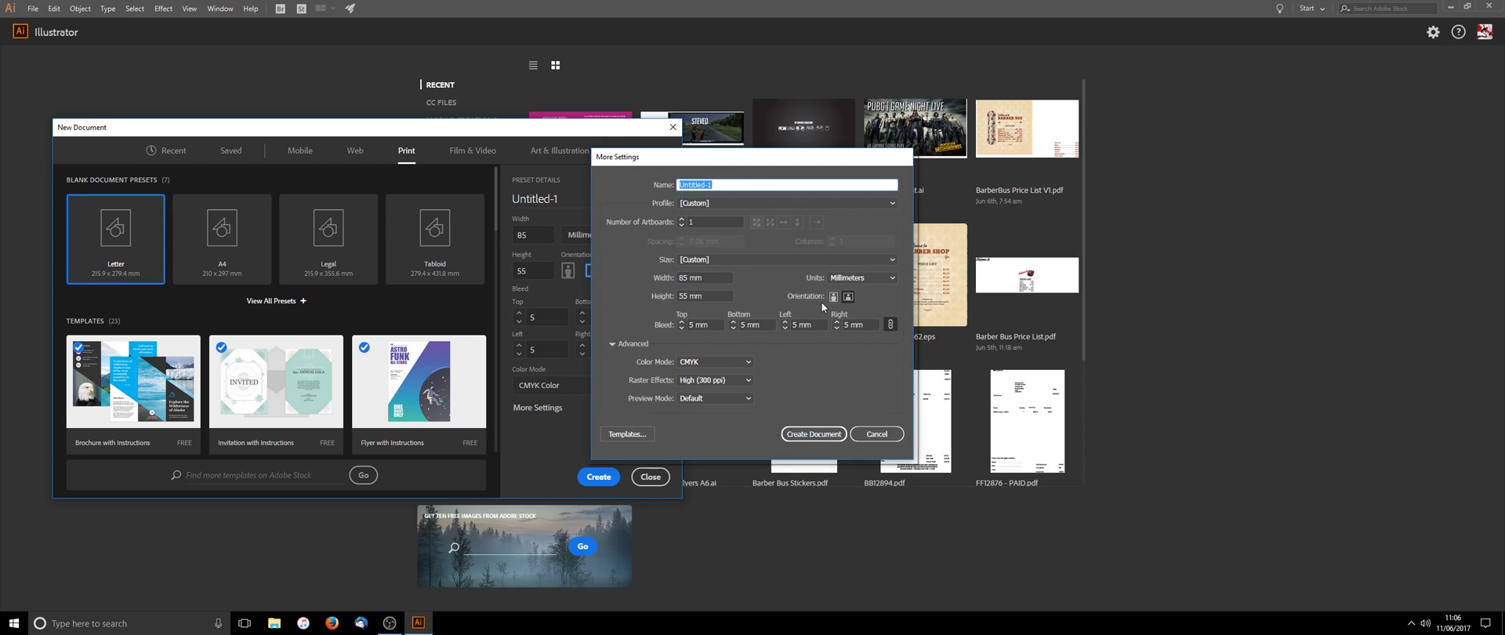
pyautogui.click(828, 434)
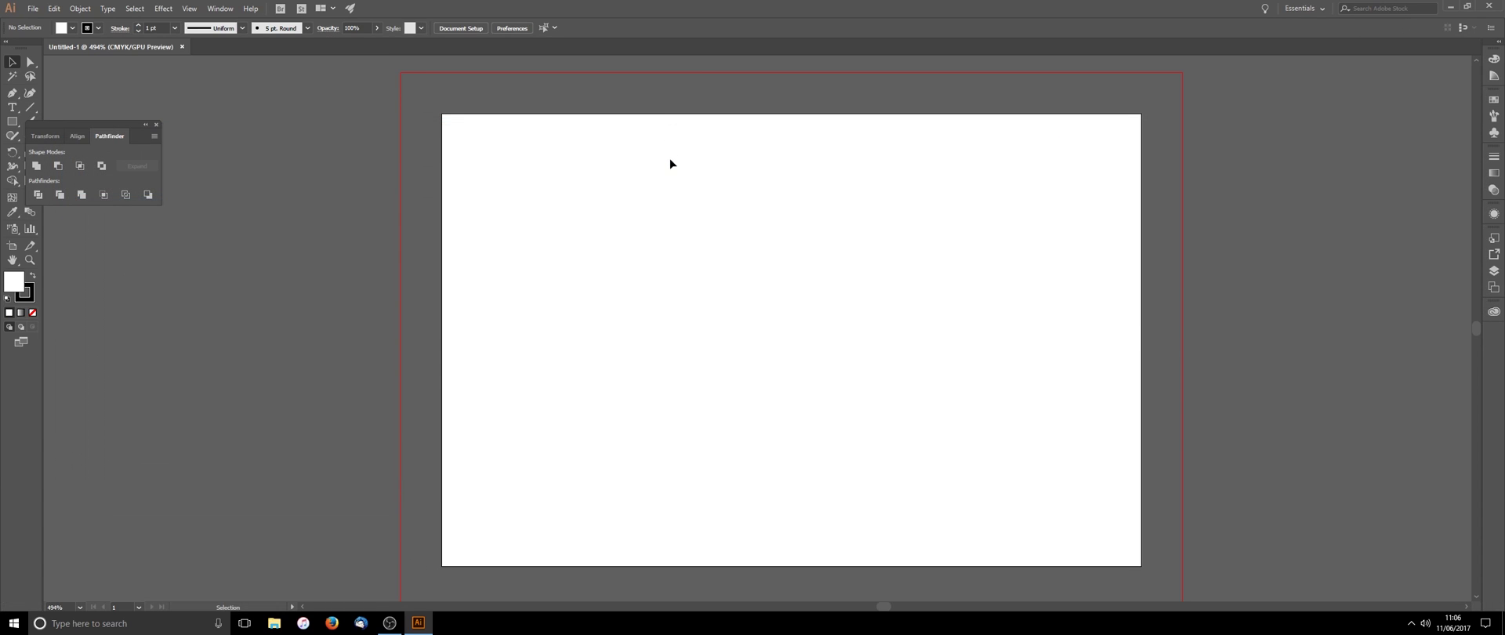
# - Zoom out slightly on the blank card artboard
pyautogui.hotkey('ctrl', '-')
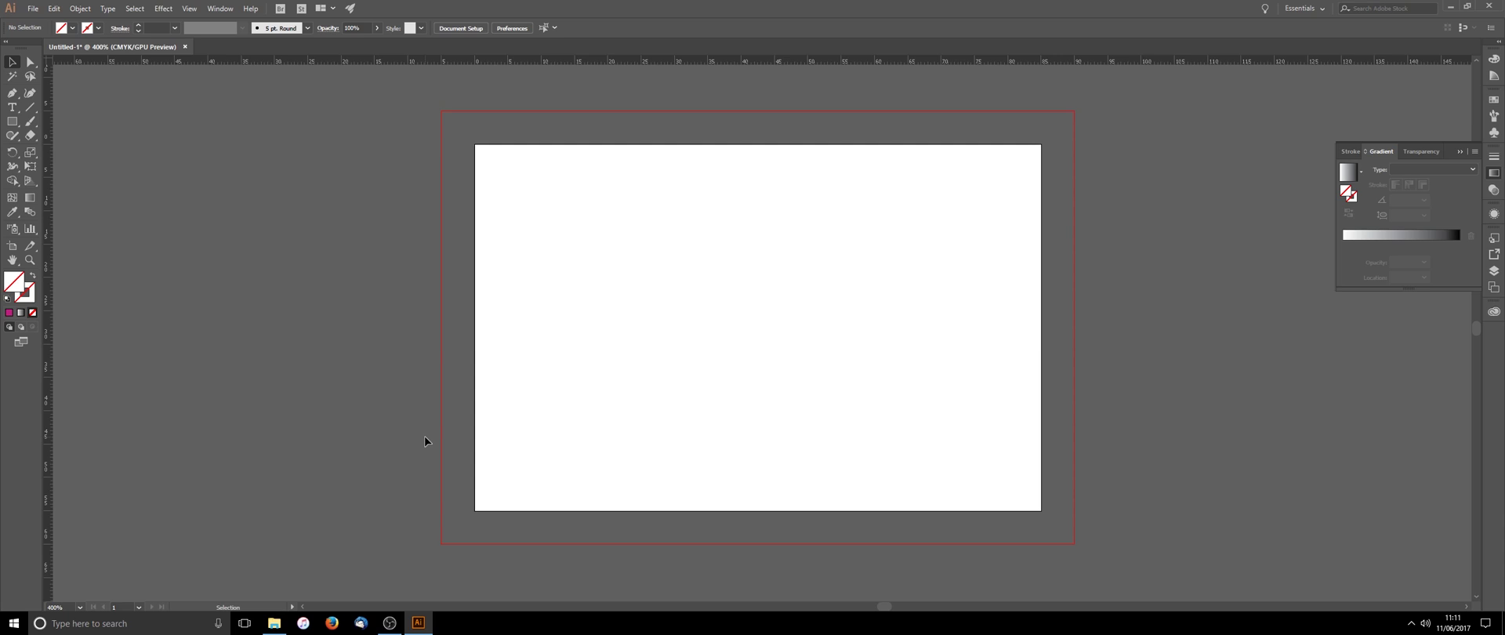
# - Paste the card artwork and stretch its magenta background to the bleed line on all four sides
pyautogui.hotkey('ctrl', 'v')
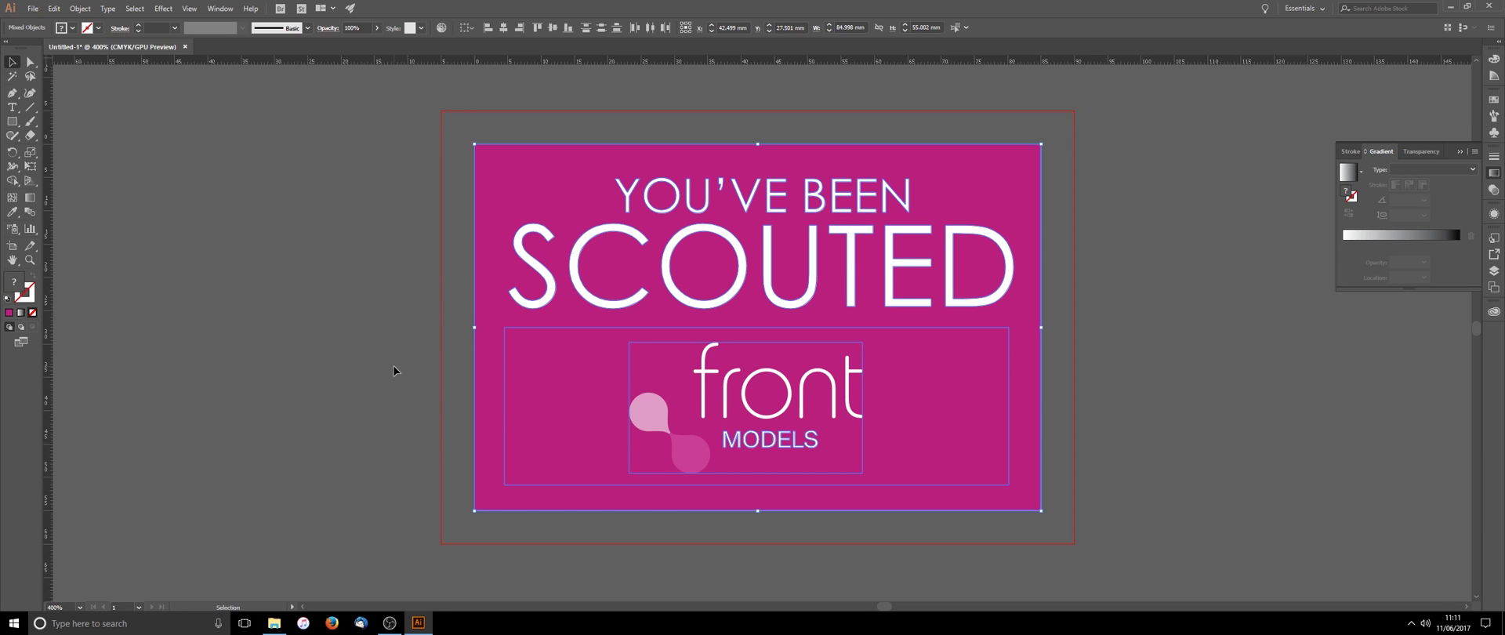
pyautogui.click(380, 259)
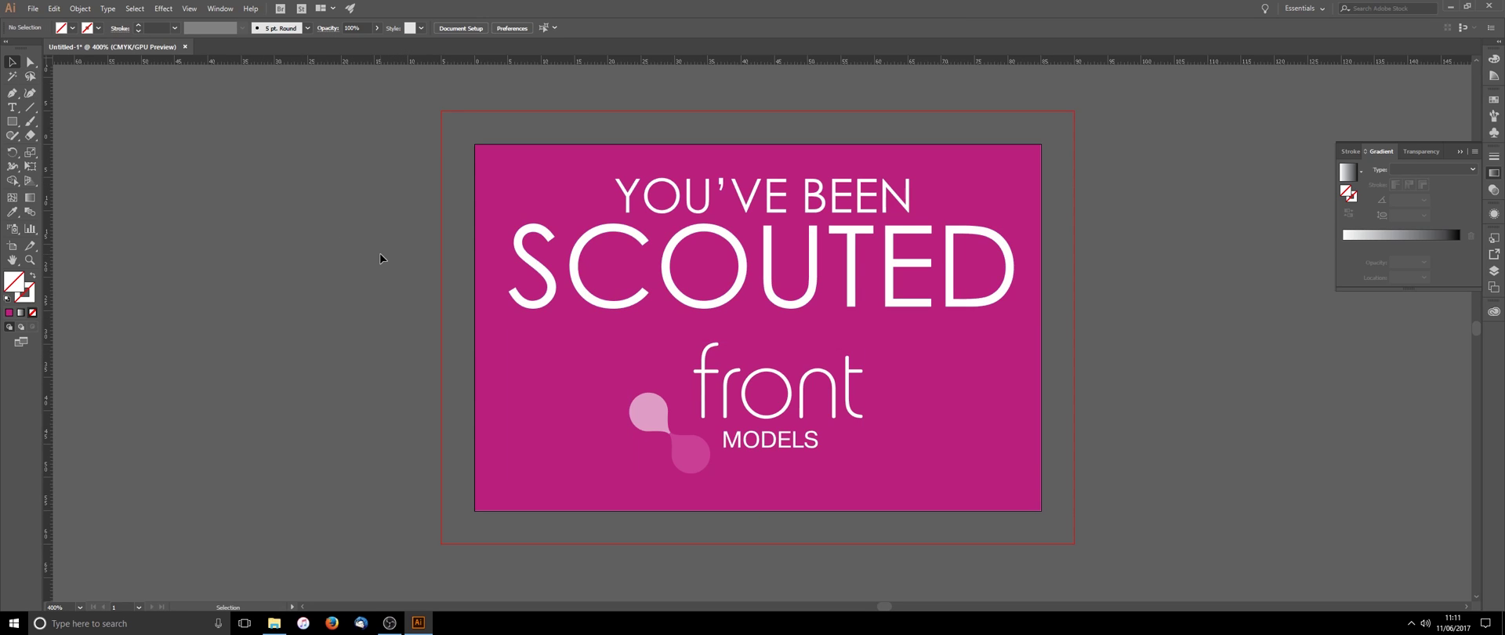
pyautogui.click(487, 247)
pyautogui.moveTo(475, 326); pyautogui.dragTo(441, 322)
pyautogui.moveTo(733, 144); pyautogui.dragTo(734, 111)
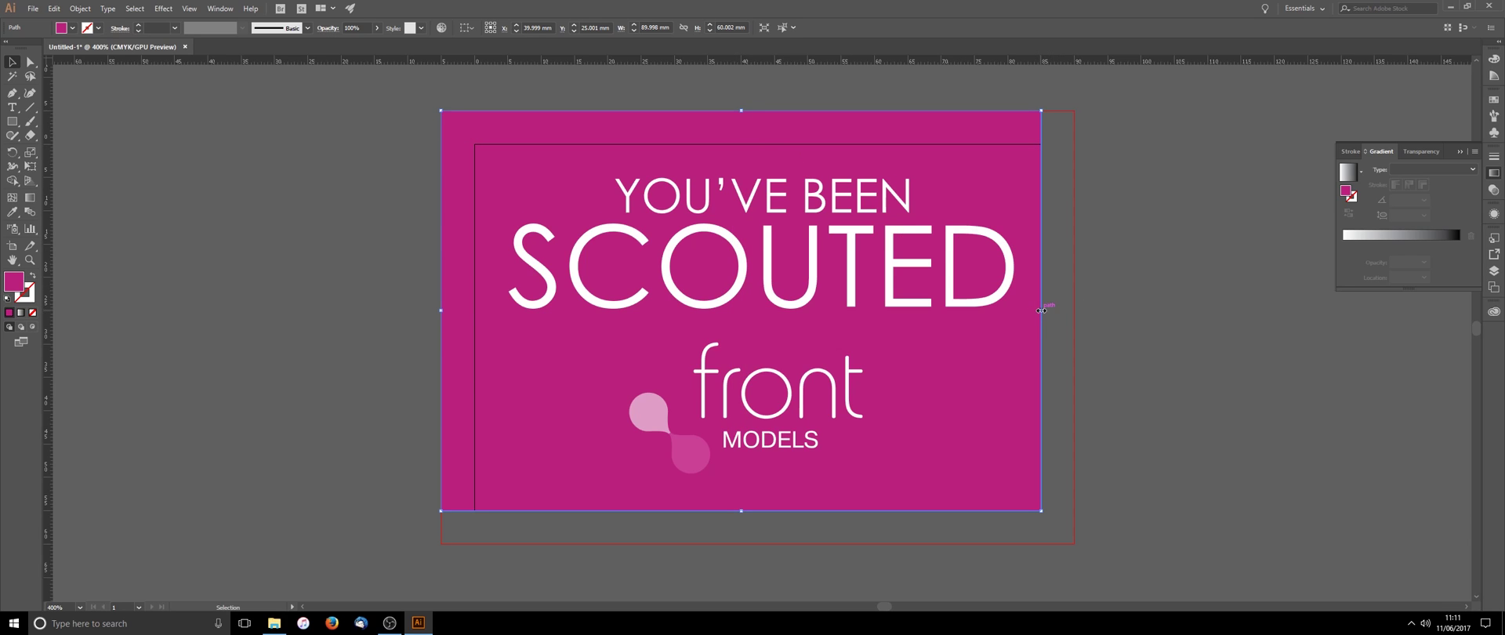
pyautogui.moveTo(1041, 310); pyautogui.dragTo(1074, 311)
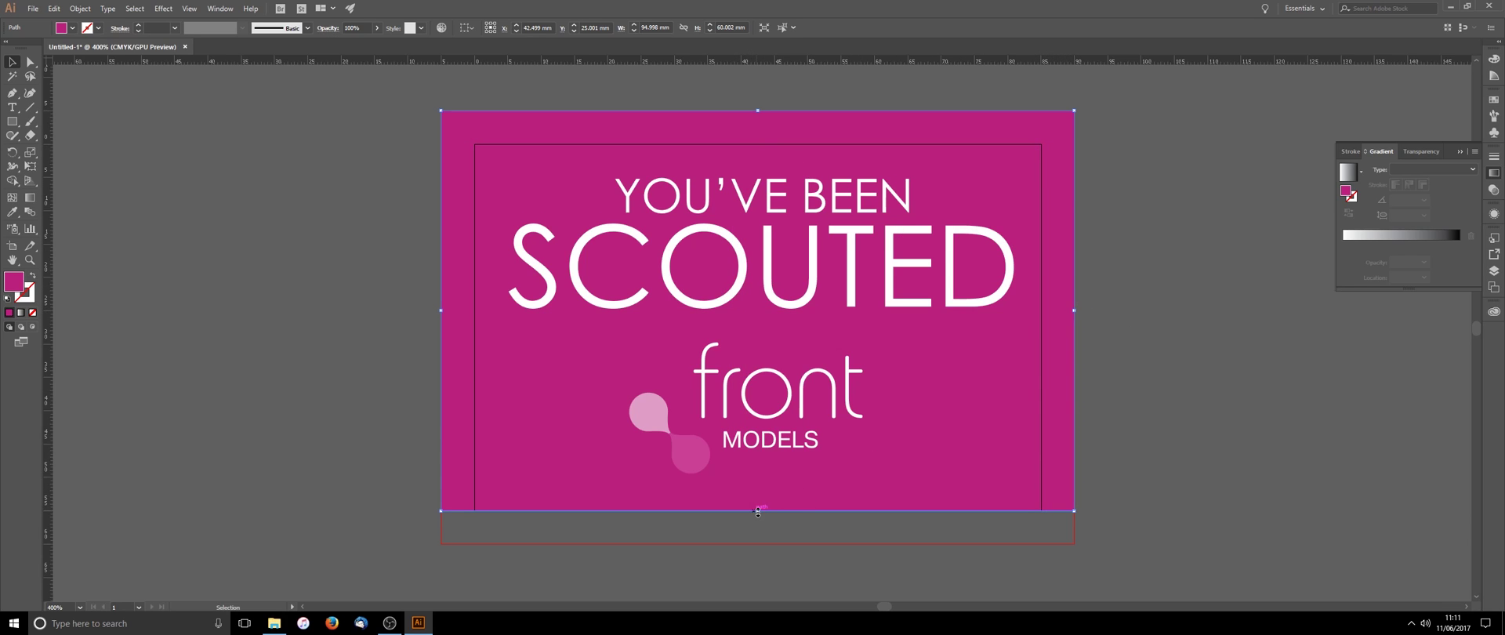
pyautogui.moveTo(758, 511); pyautogui.dragTo(758, 545)
# - Save the card as a PDF named 'Front Business Cards' on the Desktop
pyautogui.click(336, 377)
pyautogui.click(33, 8)
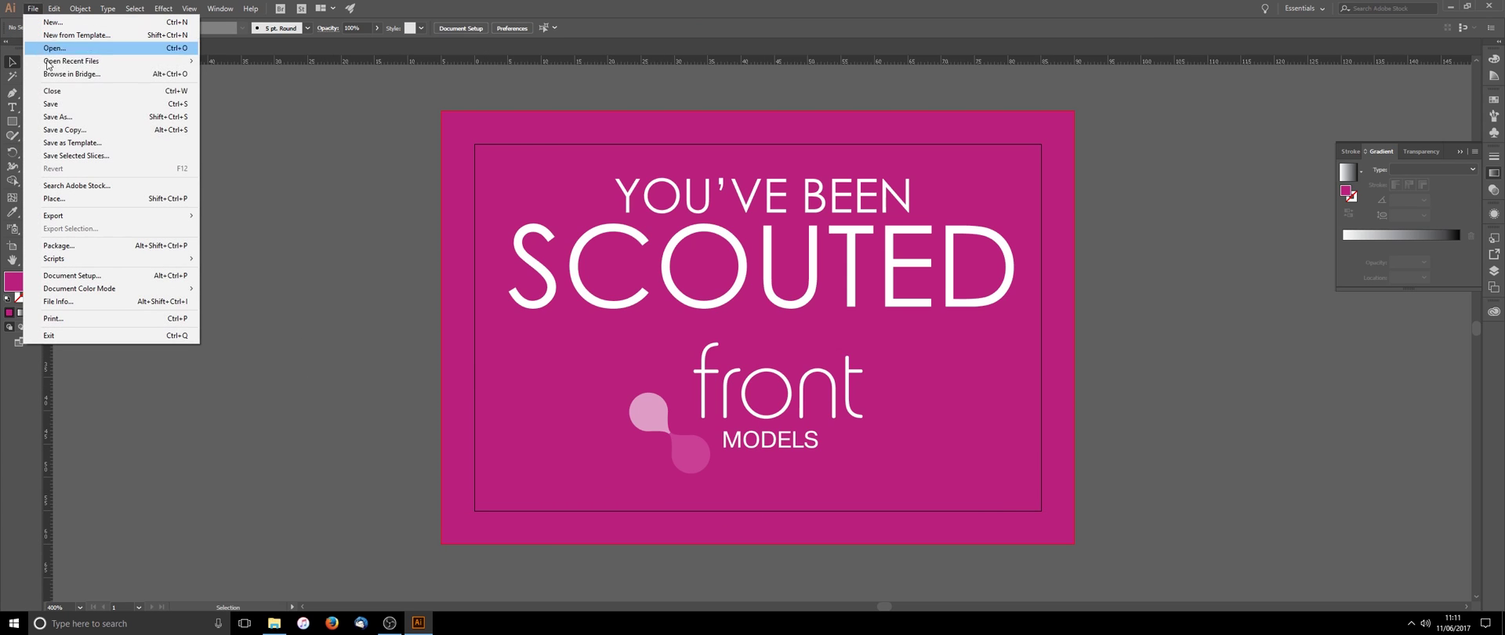
pyautogui.click(79, 117)
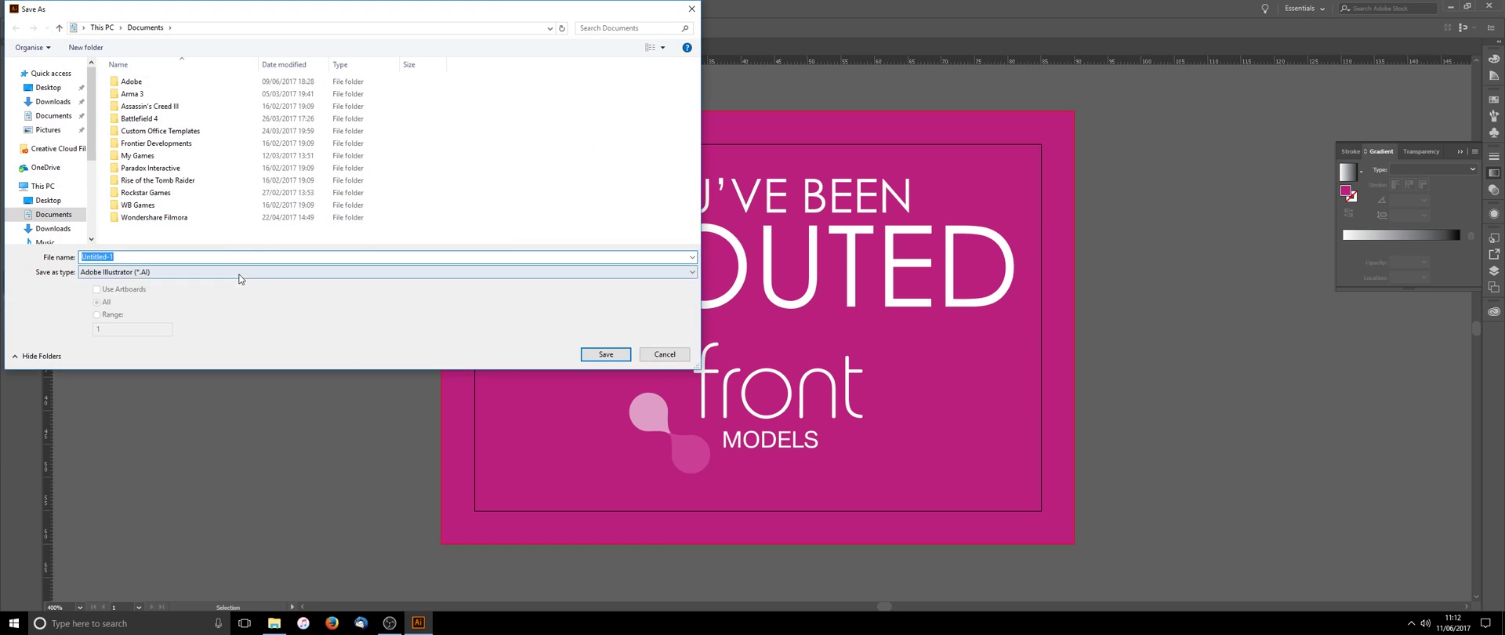
pyautogui.click(240, 272)
pyautogui.click(227, 292)
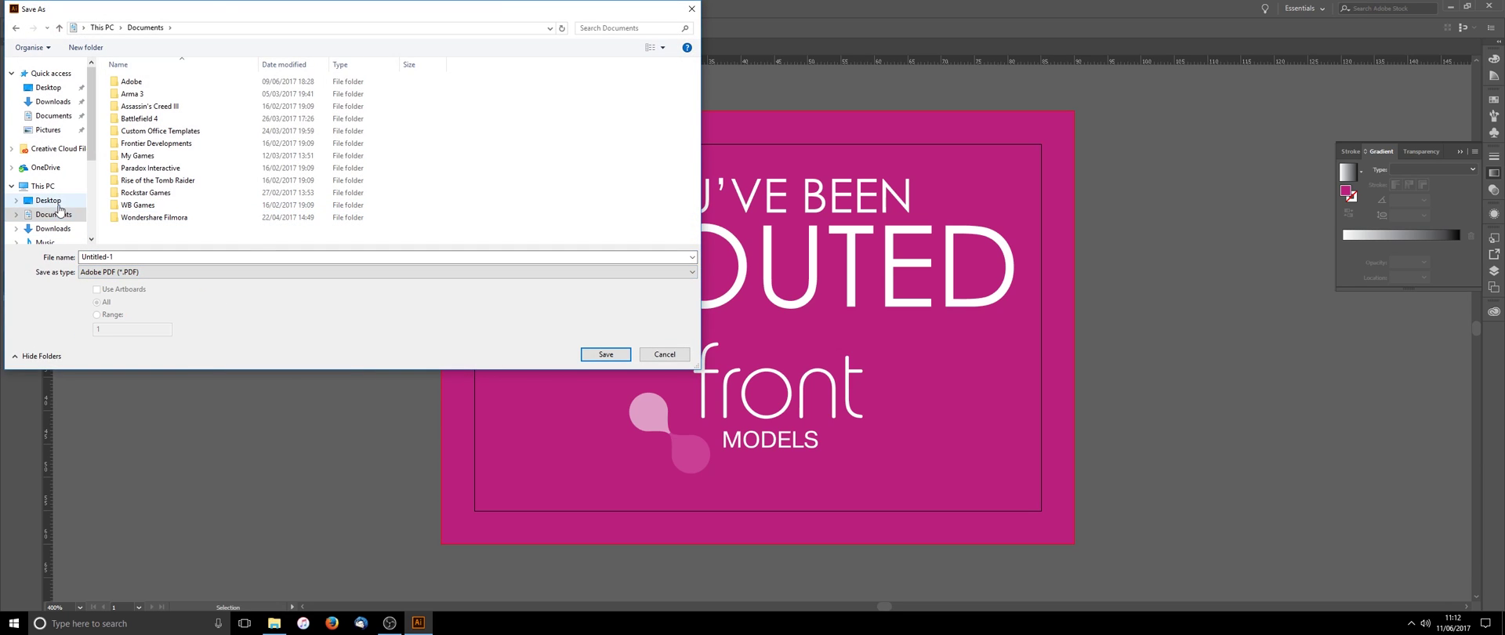
pyautogui.click(49, 201)
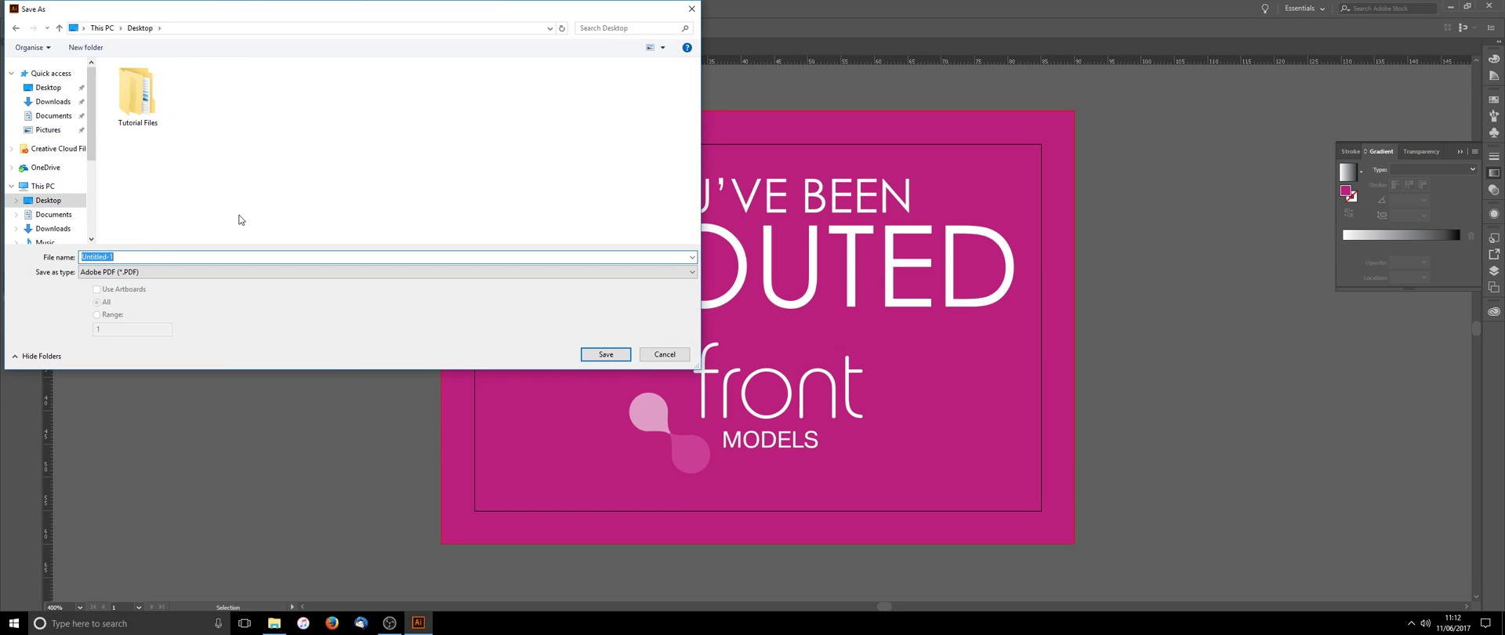
pyautogui.write('Front Business Cards')
pyautogui.click(606, 354)
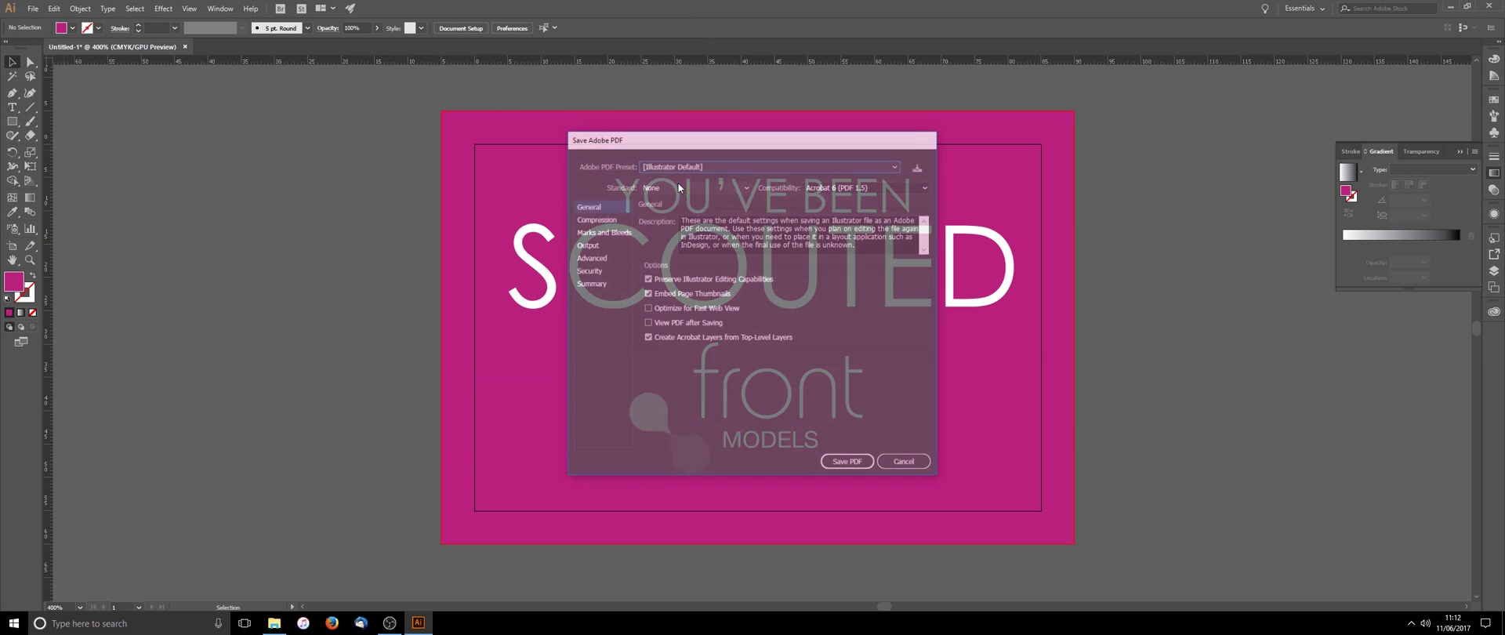
# - Use the High Quality Print preset with all printer's marks and the document's bleed
pyautogui.click(667, 167)
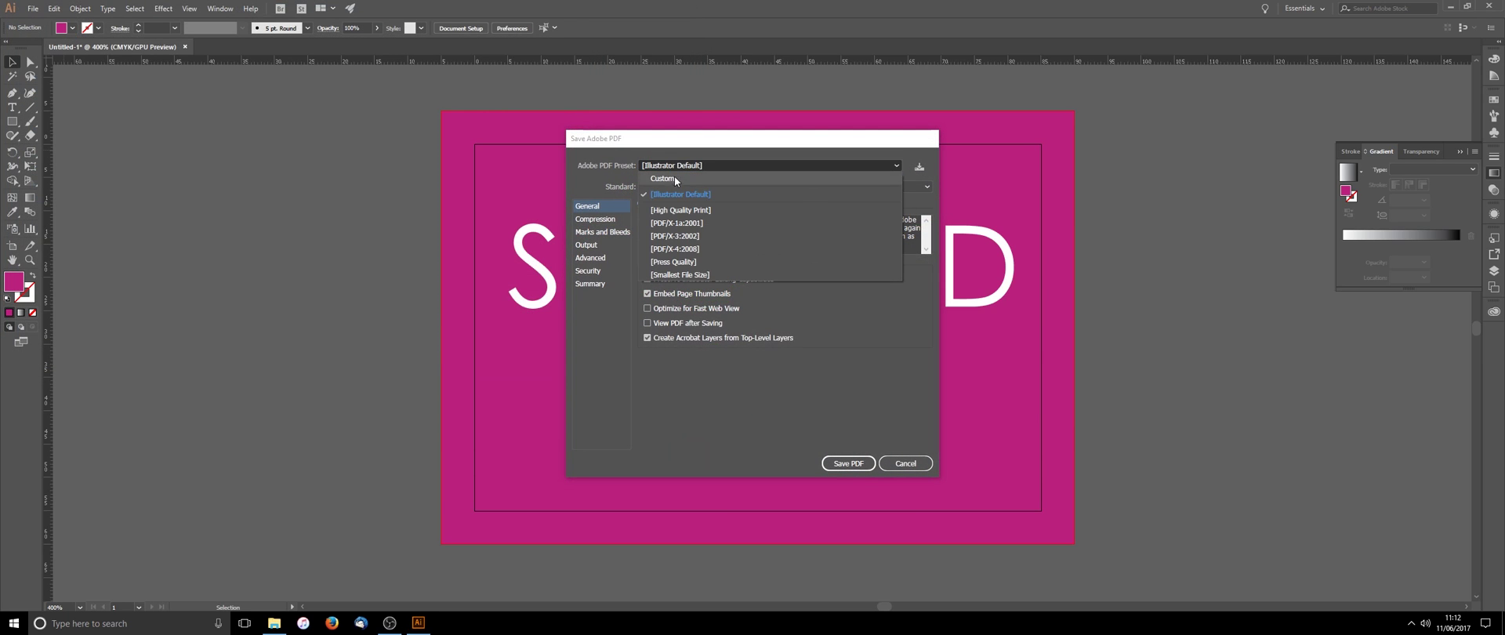
pyautogui.click(722, 209)
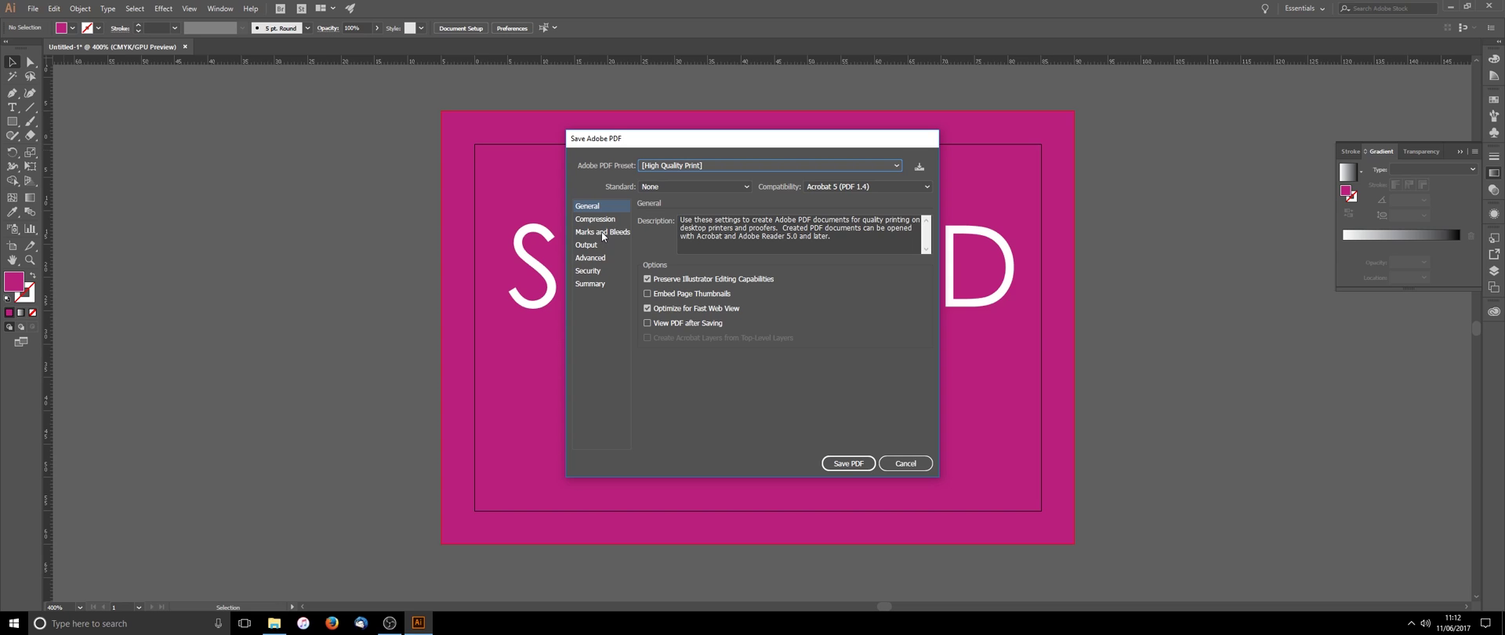
pyautogui.click(603, 232)
pyautogui.click(648, 233)
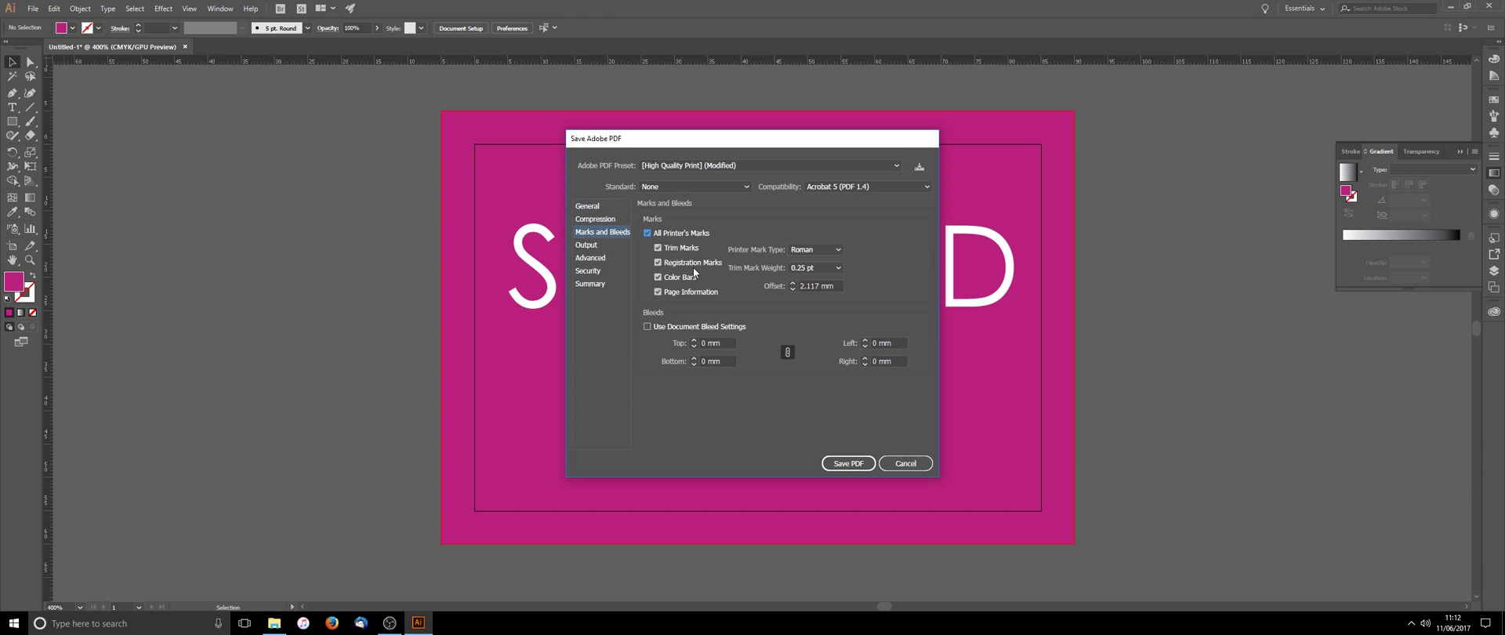
pyautogui.click(687, 327)
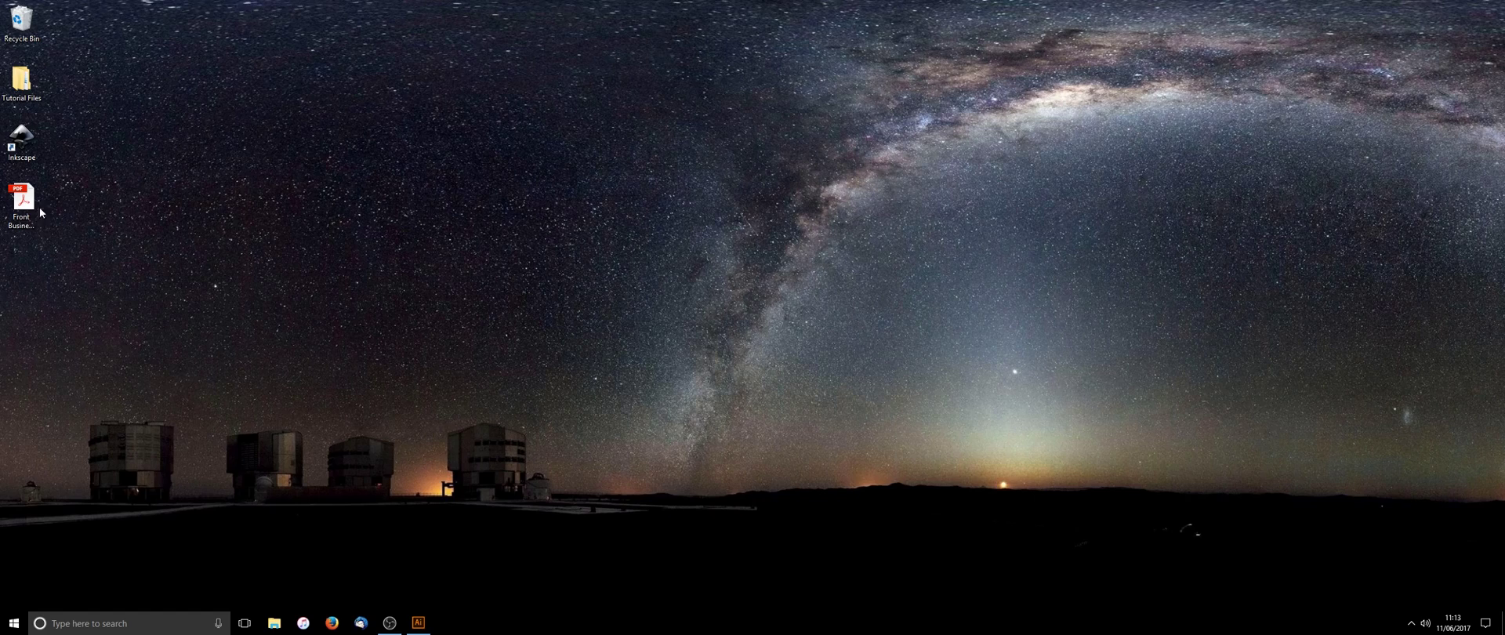
# - Open the saved Front Business Cards PDF from the desktop
pyautogui.doubleClick(23, 202)
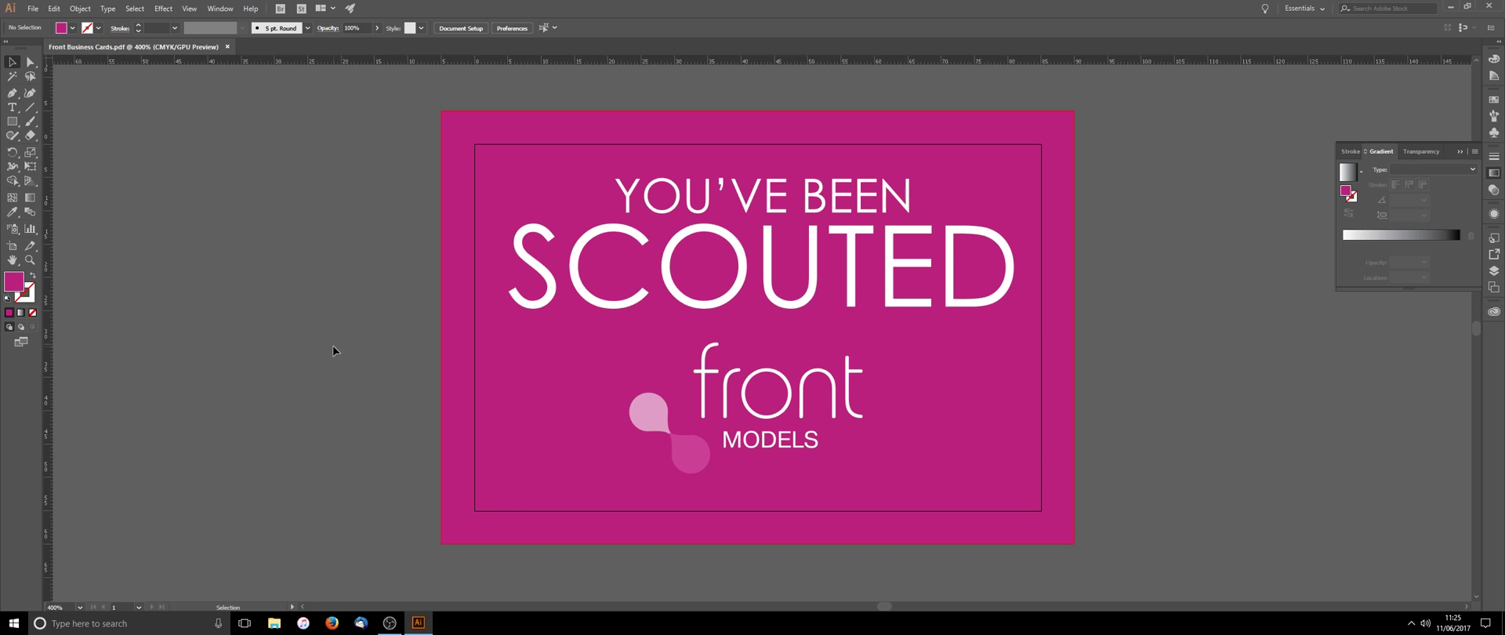
pyautogui.hotkey('ctrl', '+')
pyautogui.hotkey('ctrl', '+')
pyautogui.hotkey('ctrl', '+')
pyautogui.hotkey('ctrl', '+')
pyautogui.hotkey('ctrl', '+')
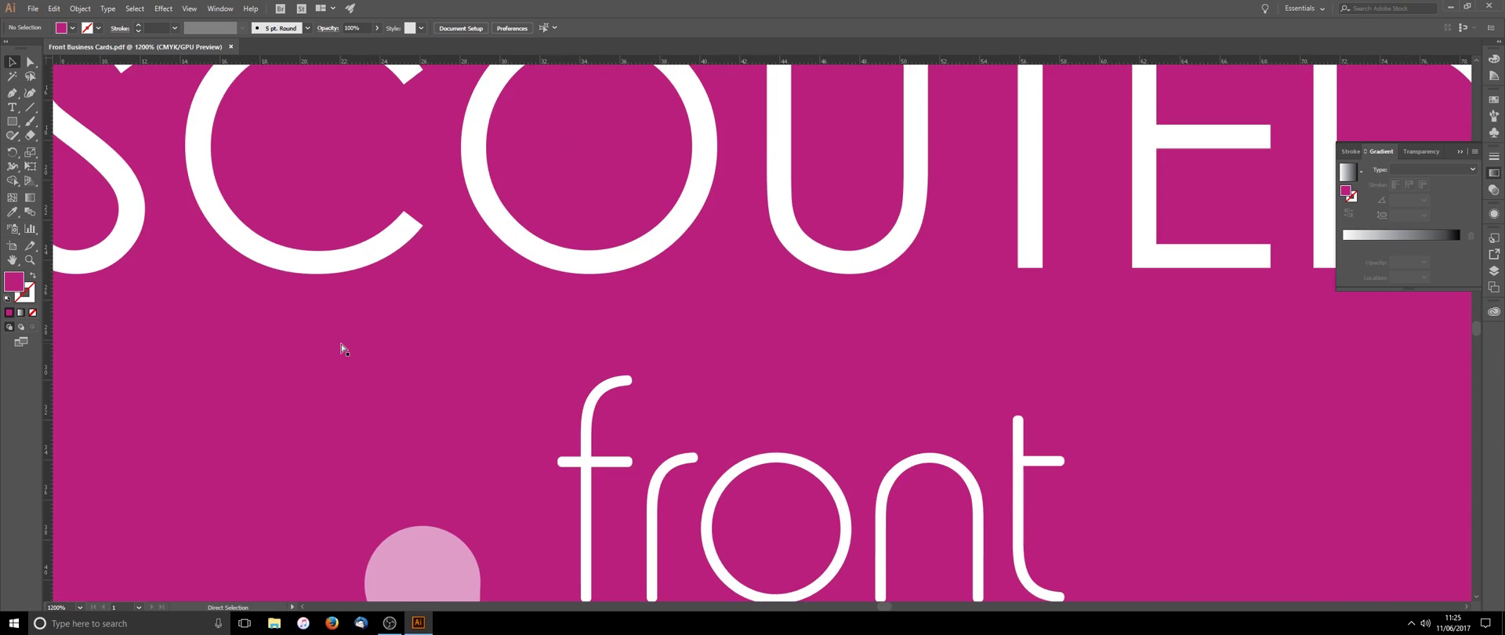
pyautogui.scroll(-5, 340, 342)
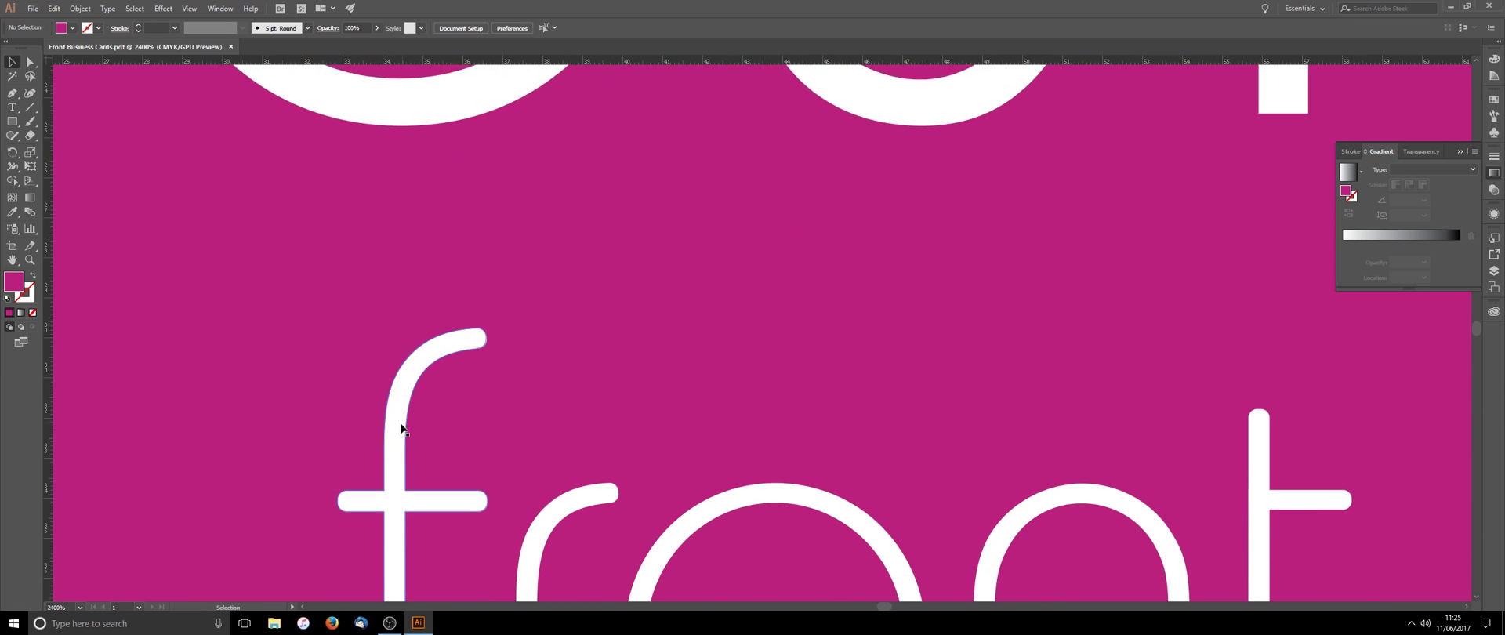
pyautogui.scroll(-4, 152, 498)
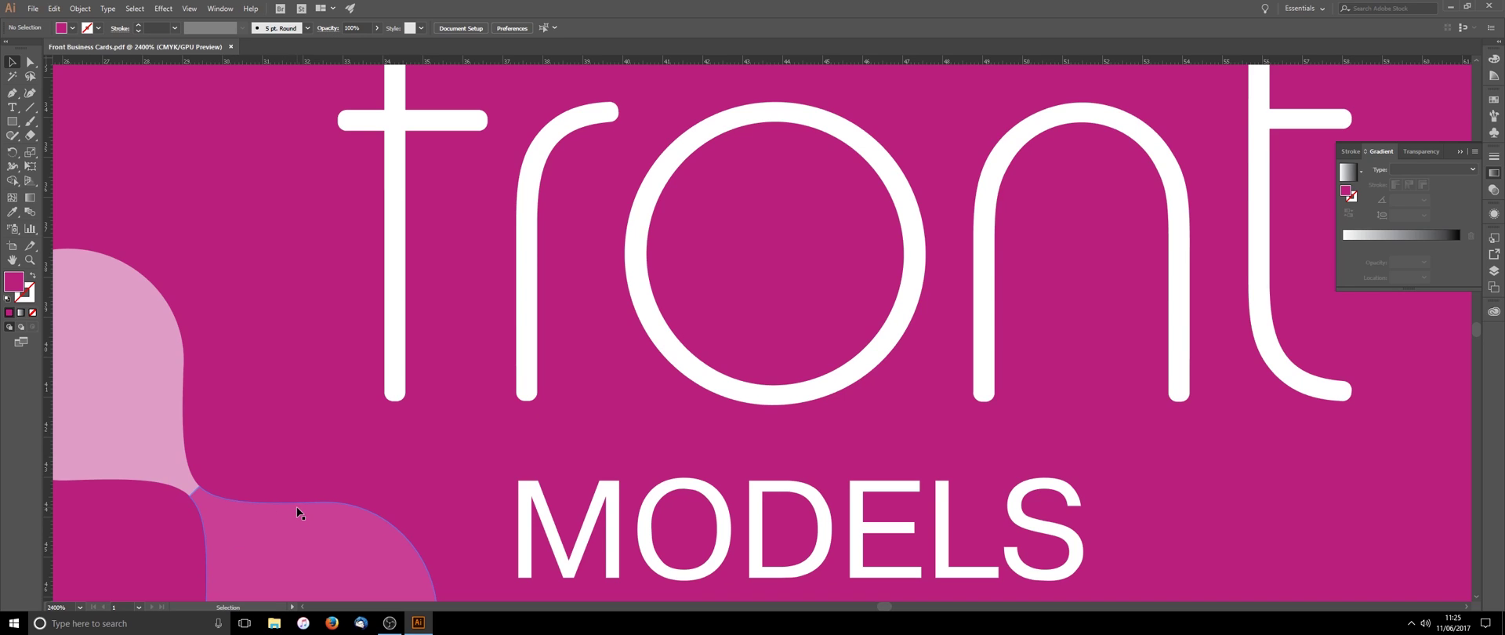
pyautogui.hotkey('ctrl', '-')
pyautogui.hotkey('ctrl', '-')
pyautogui.hotkey('ctrl', '-')
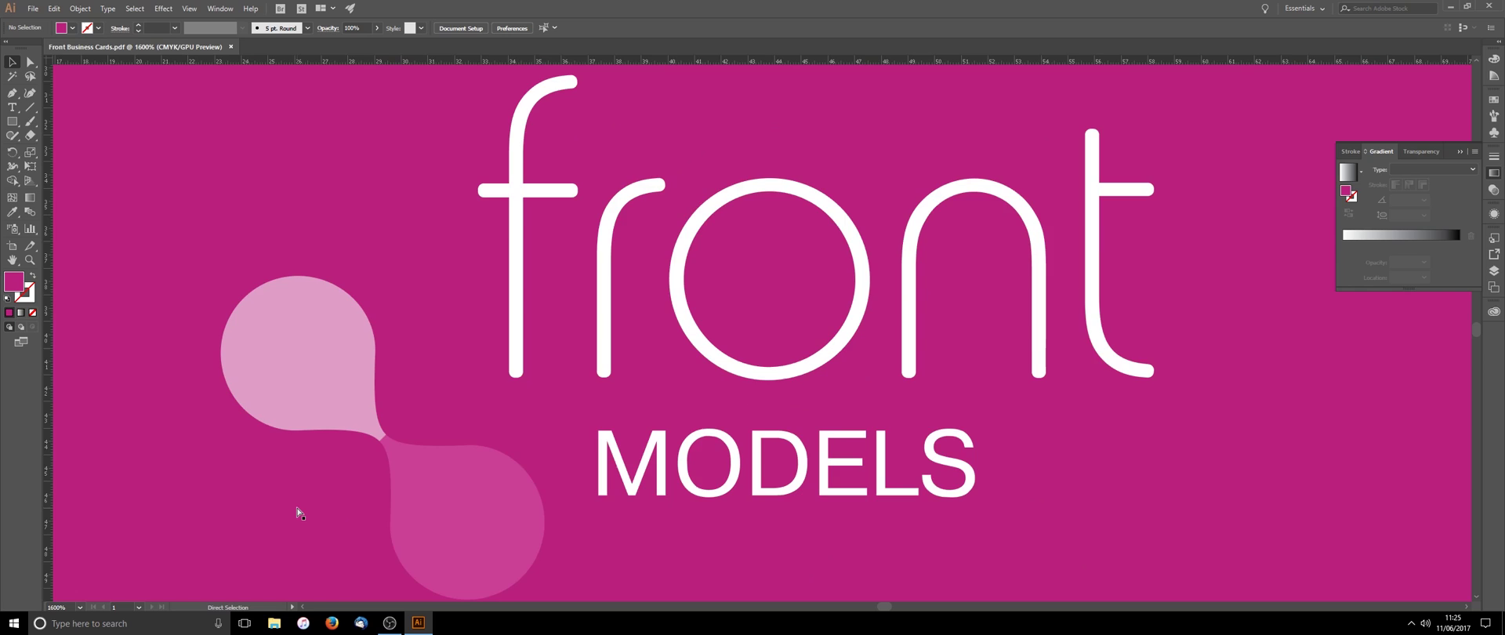
pyautogui.hotkey('ctrl', '-')
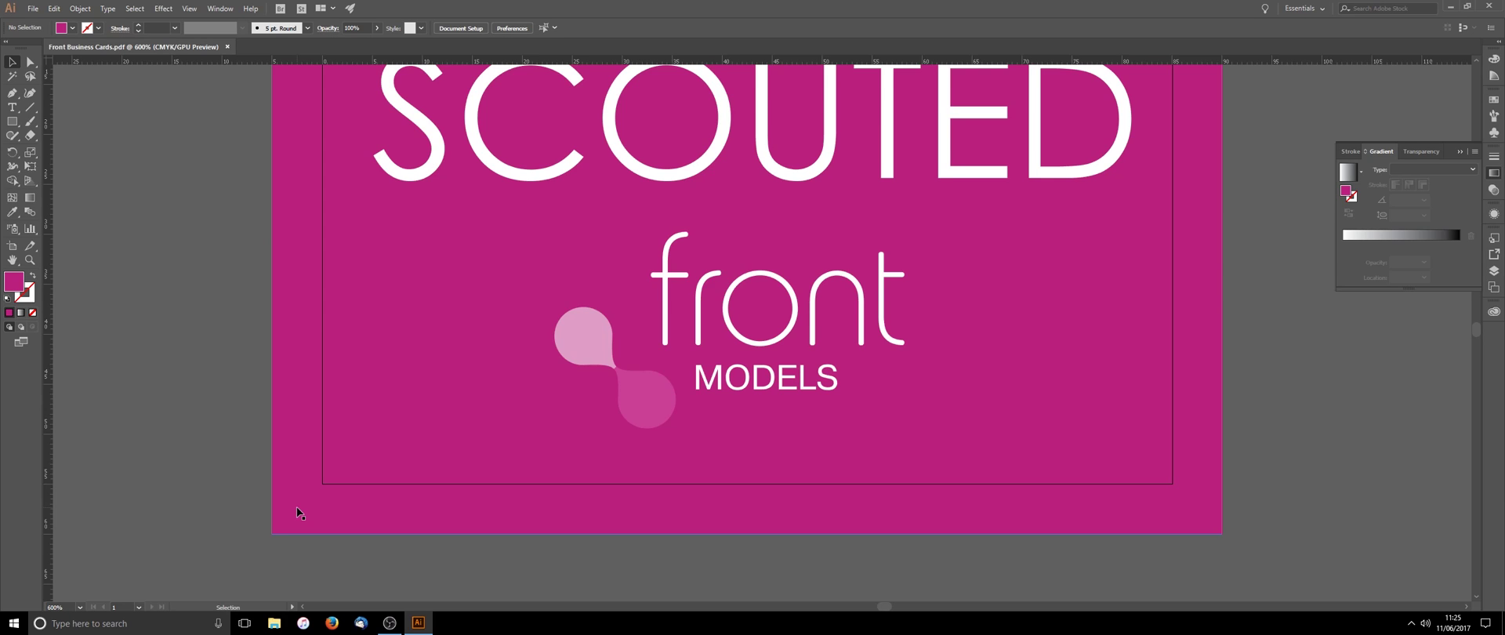
pyautogui.hotkey('ctrl', '1')
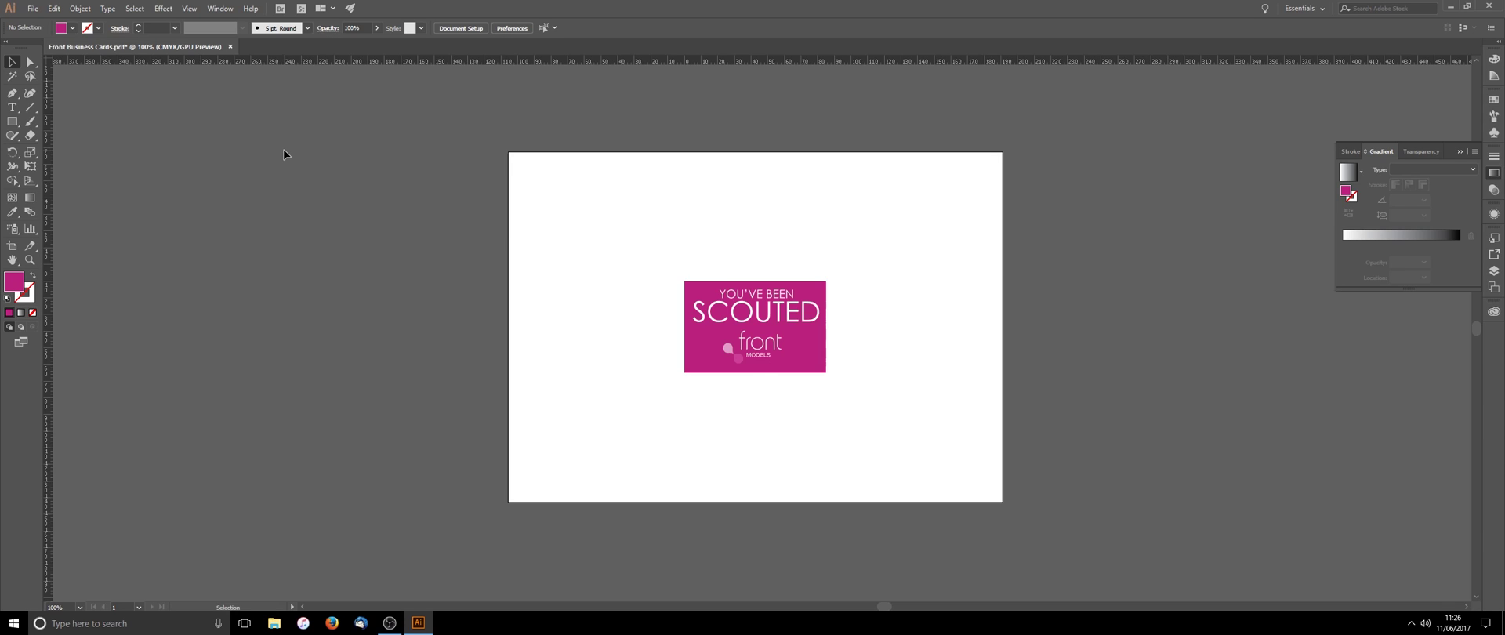
# - Export the selected card artwork as a TIFF image with default options
pyautogui.click(697, 297)
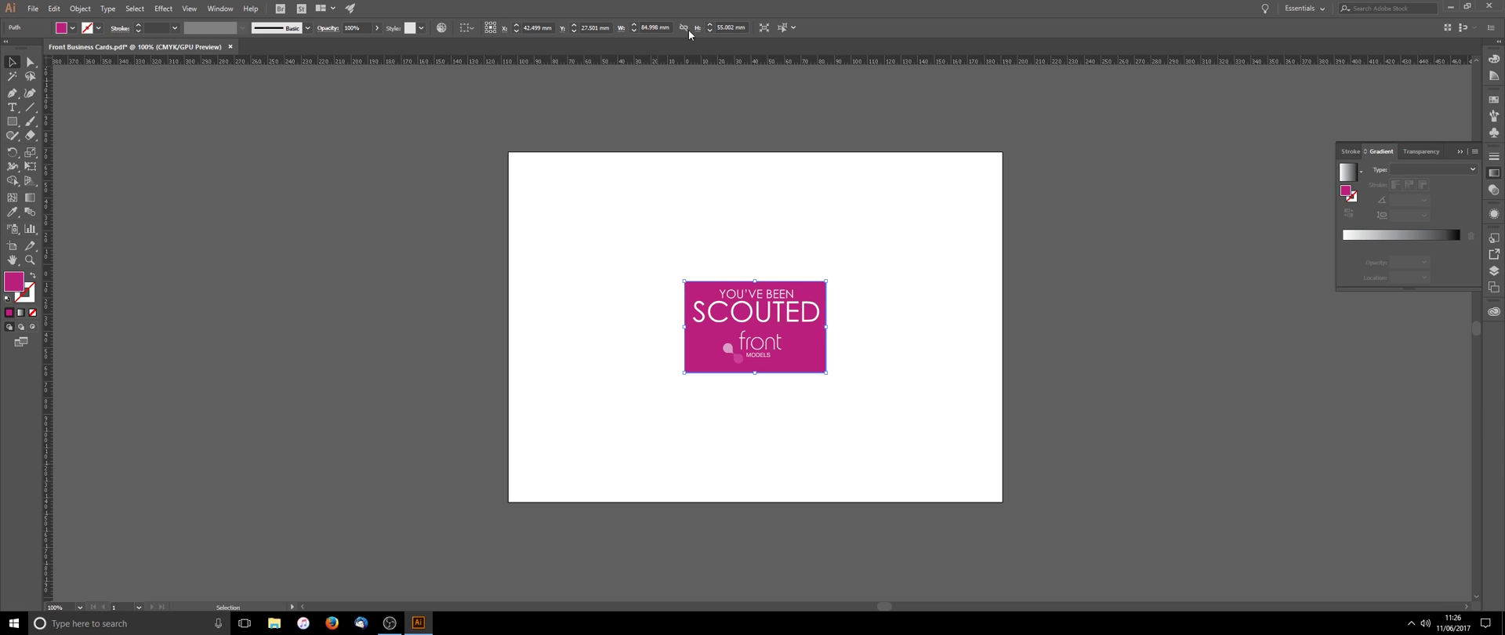
pyautogui.click(33, 8)
pyautogui.moveTo(110, 216)
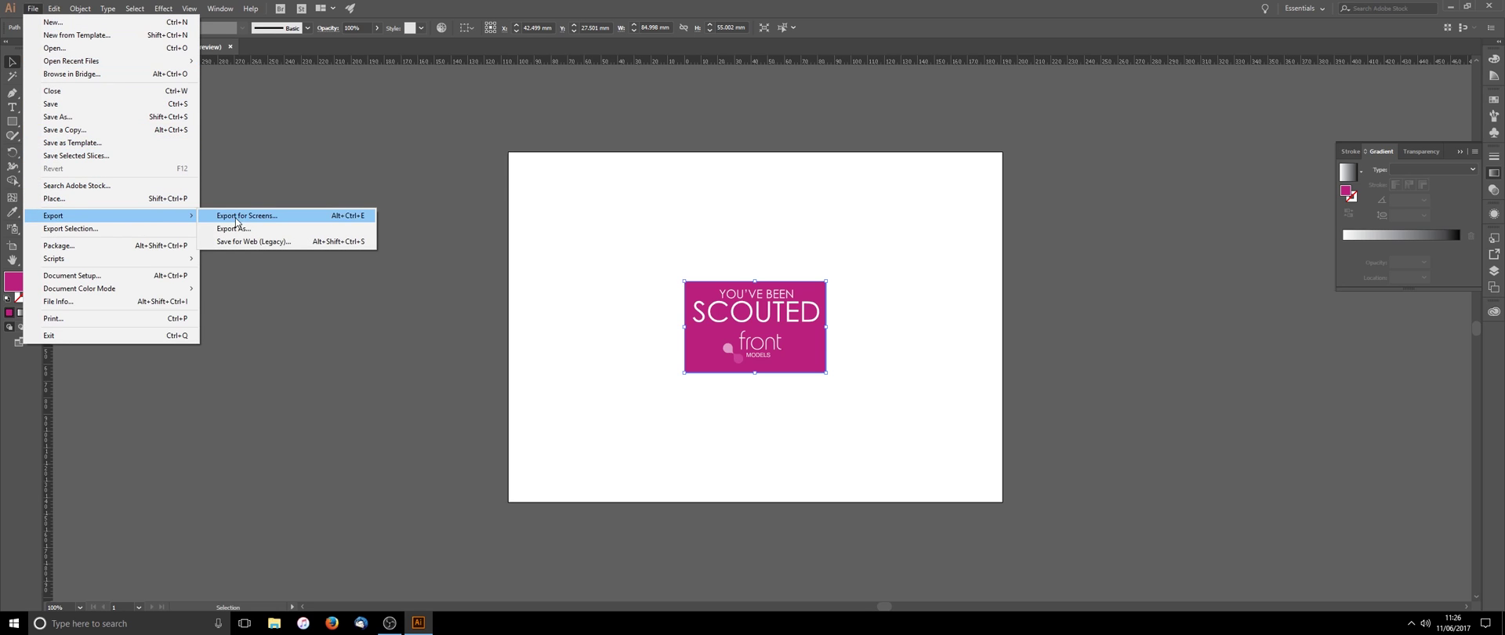
pyautogui.click(239, 226)
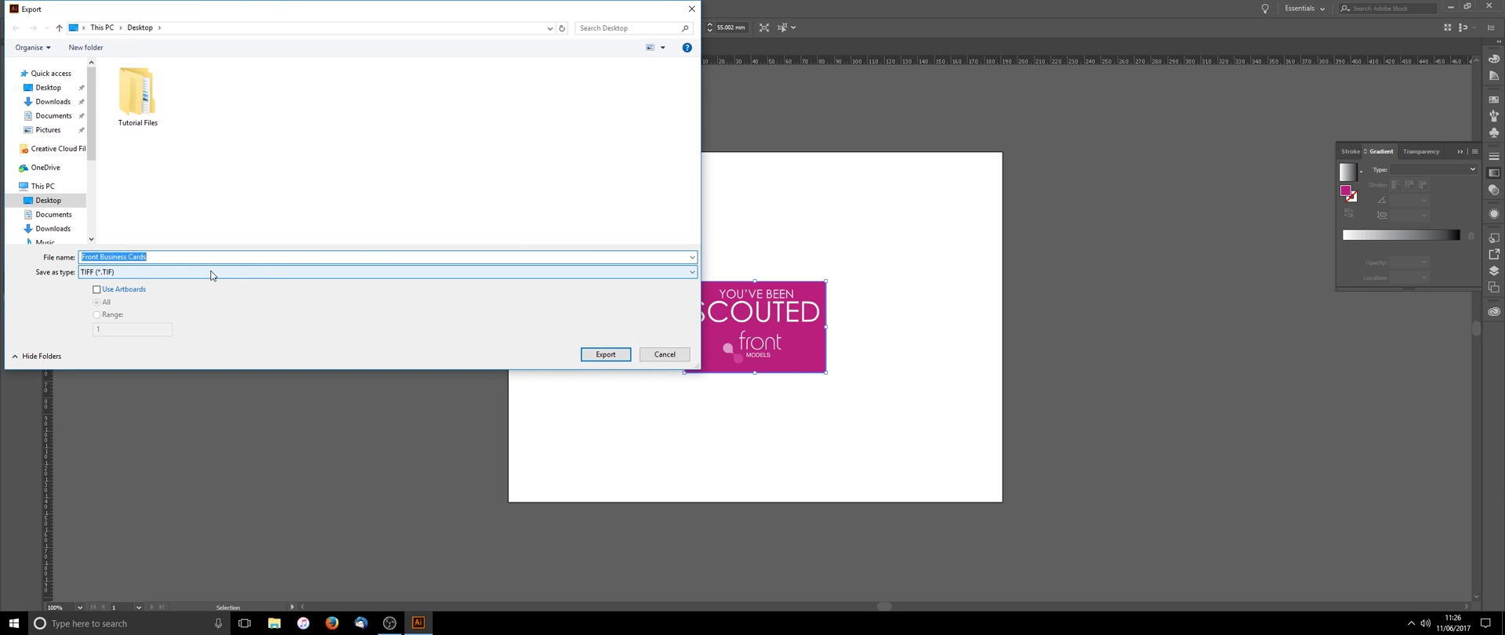
pyautogui.click(606, 357)
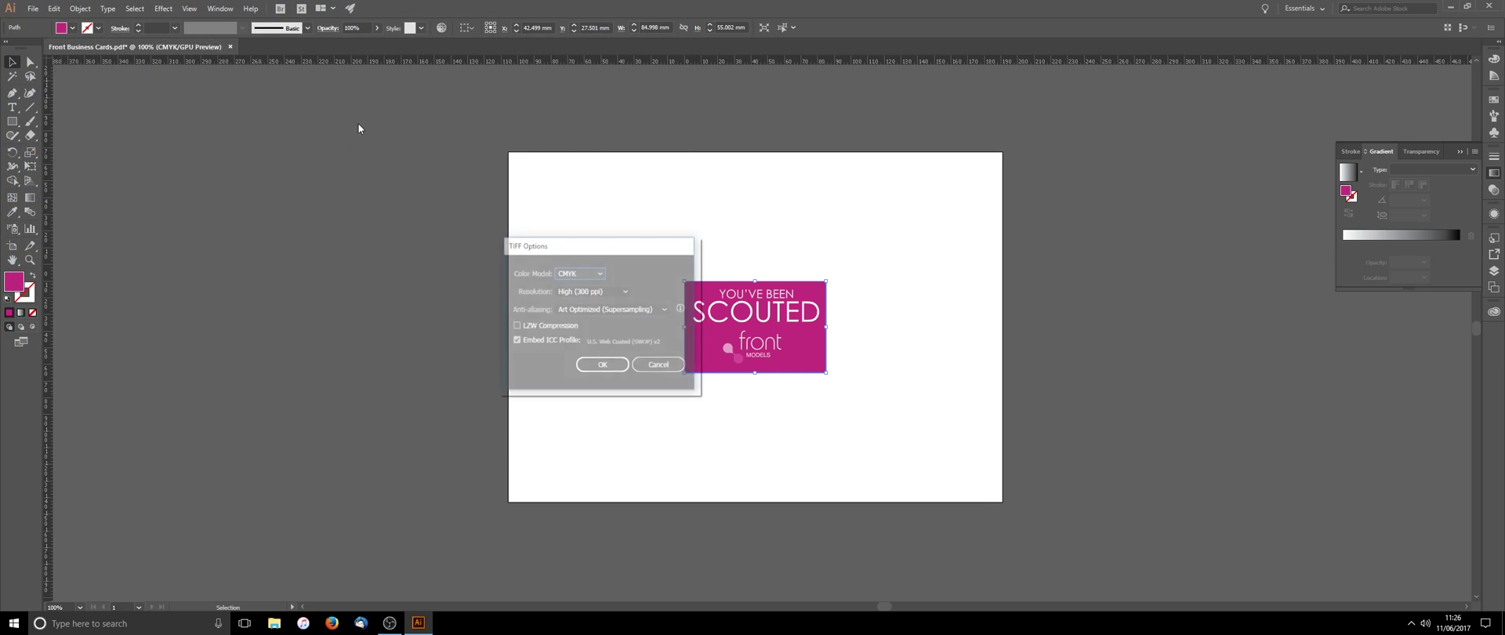
pyautogui.click(603, 366)
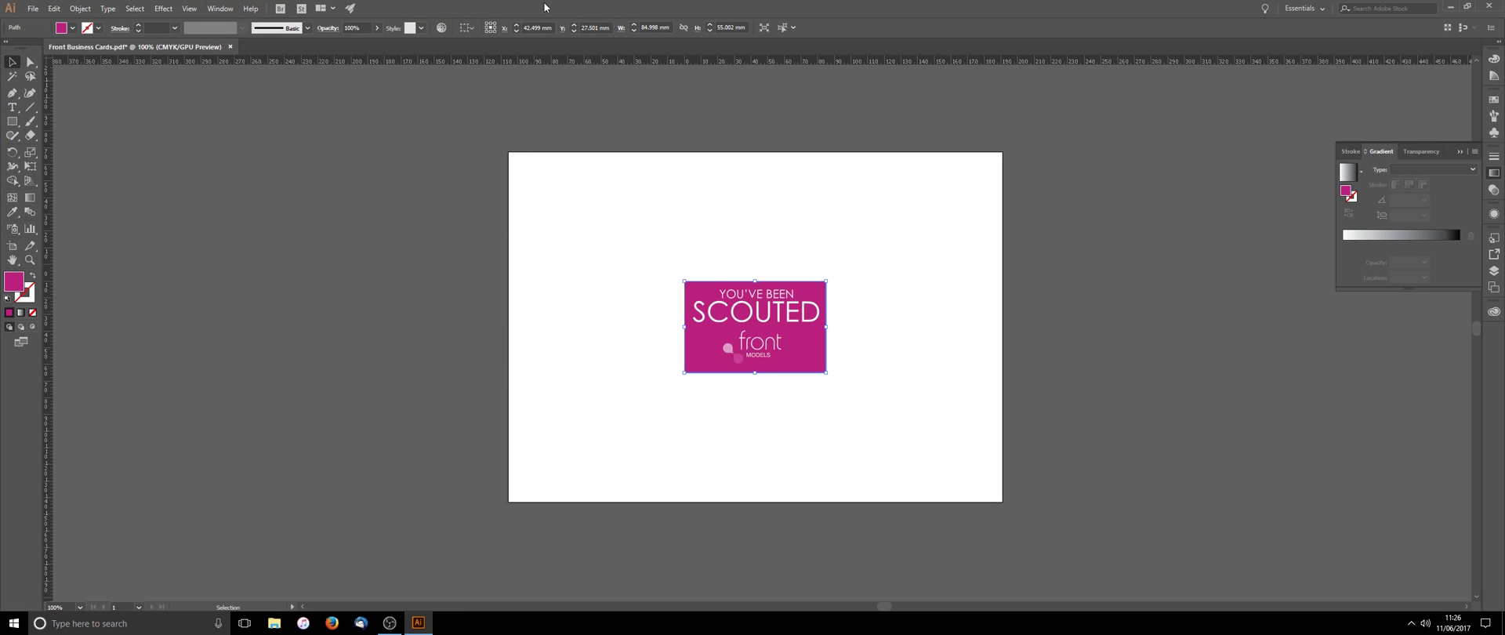
# - Open the exported TIFF from the desktop in Windows Photo Viewer
pyautogui.click(1467, 6)
pyautogui.click(21, 206)
pyautogui.rightClick(21, 205)
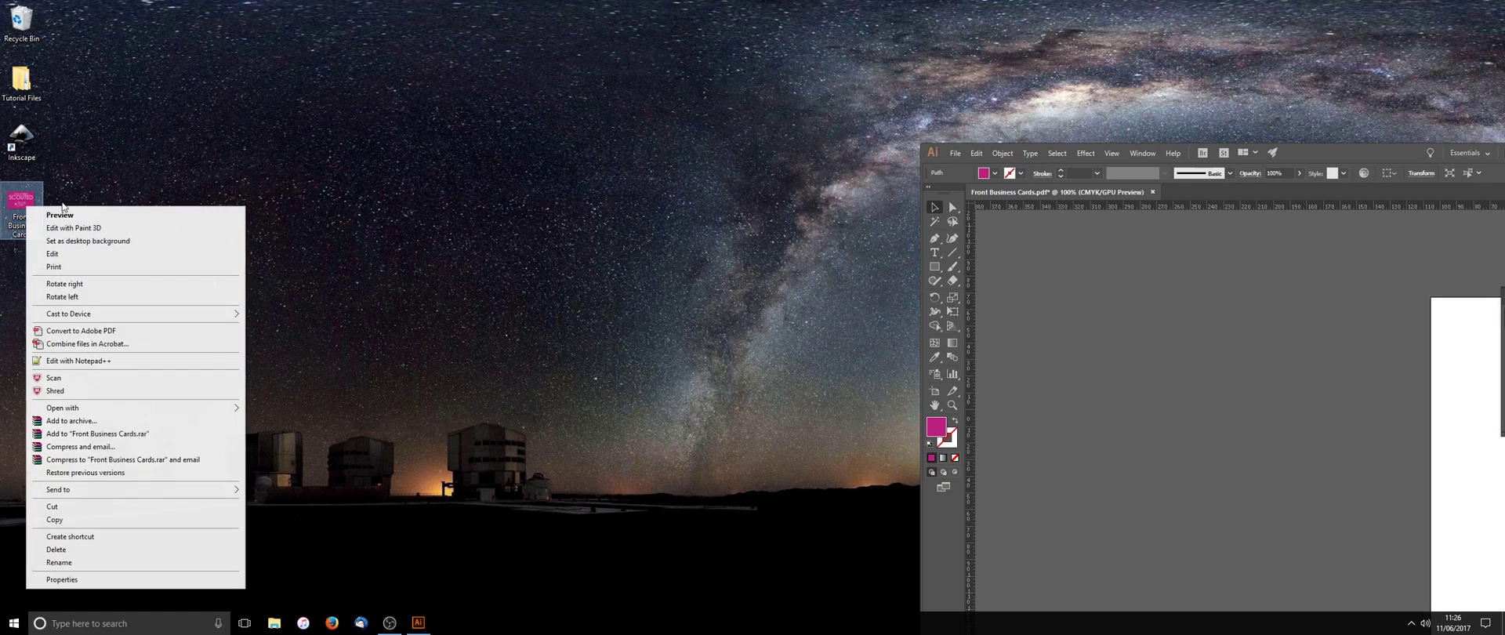
pyautogui.click(55, 214)
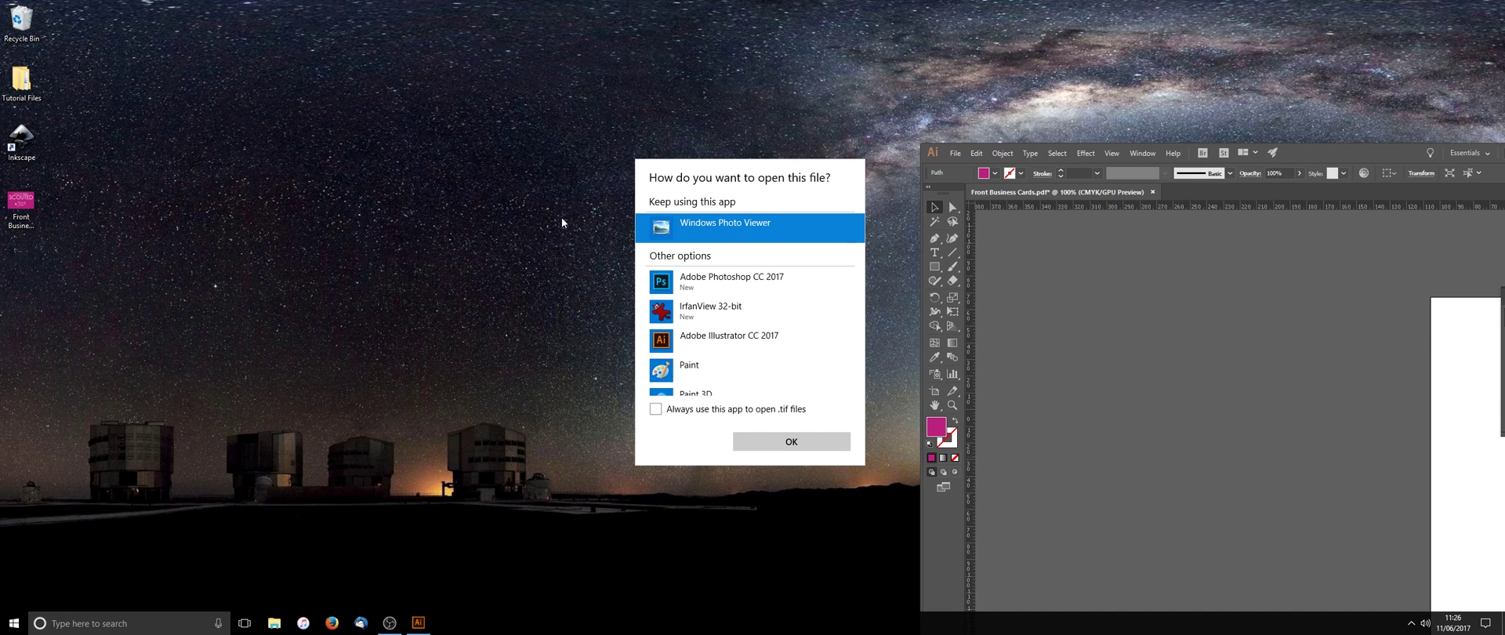
pyautogui.click(780, 440)
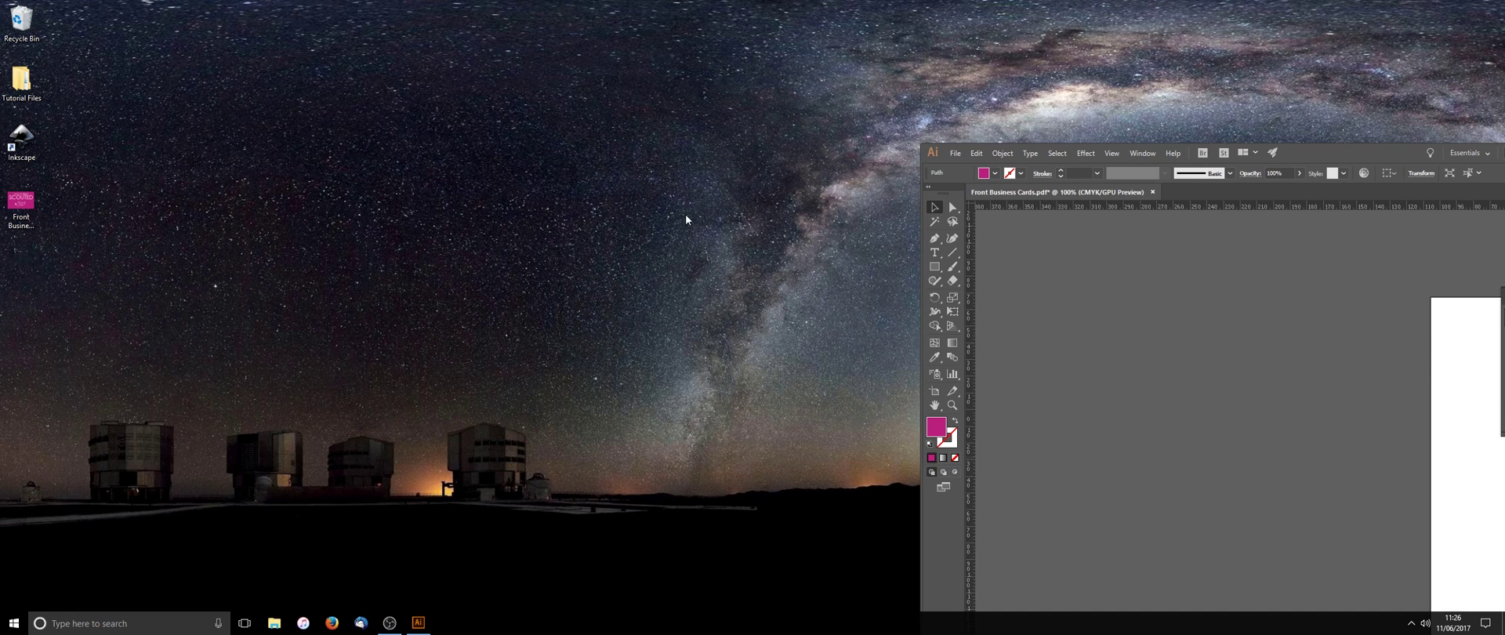
pyautogui.scroll(5, 685, 214)
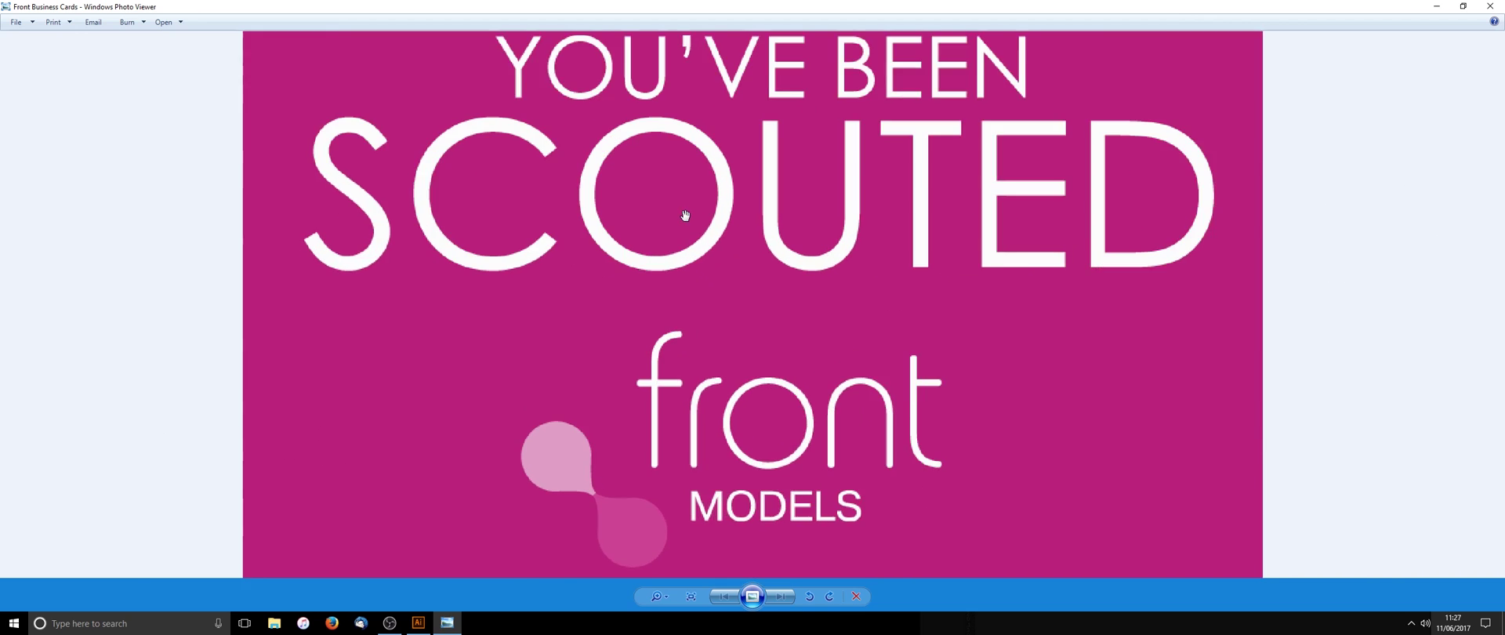